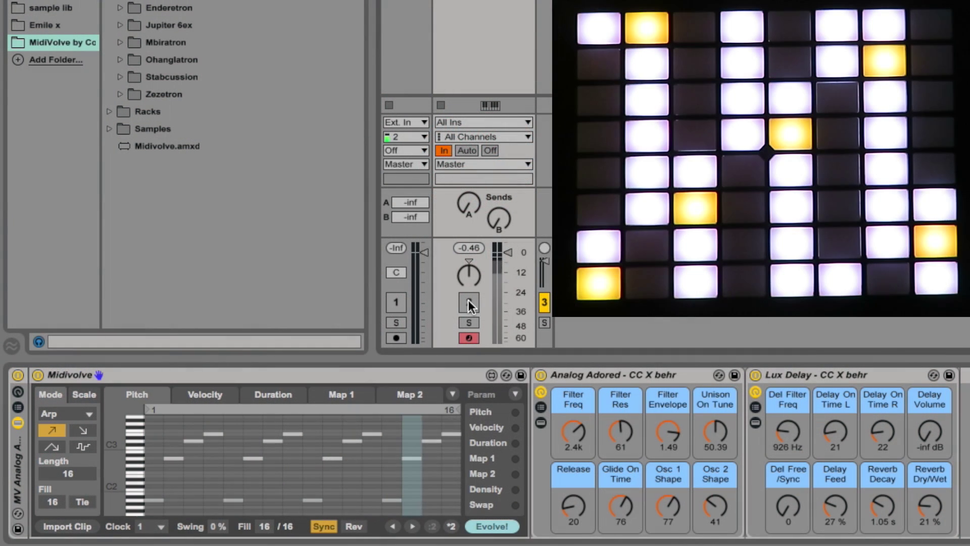
Switch on track 2 so the Midivolve arpeggio drives the Analog Adored synth
click(468, 301)
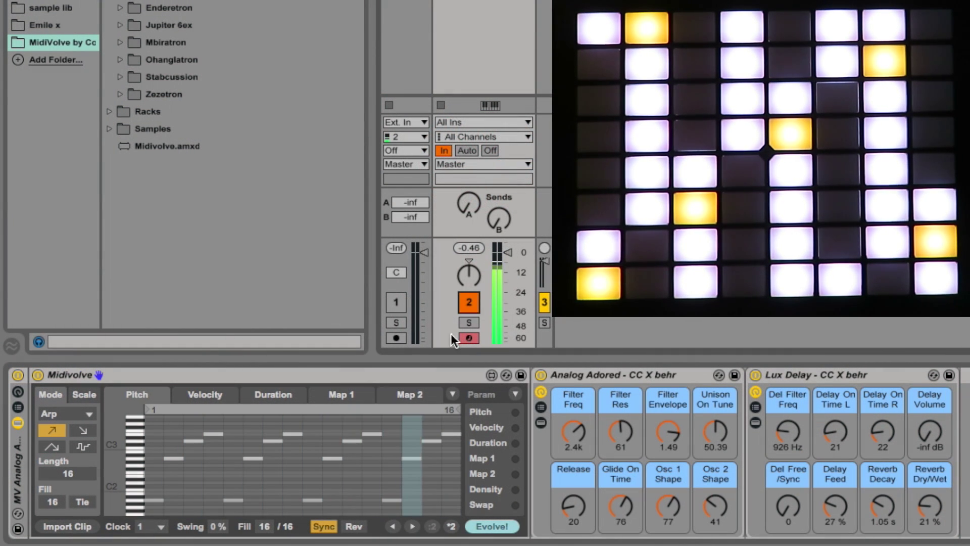
Keep Arp mode, shorten the sequence to 8 steps, and try up-down then random note orders
click(60, 411)
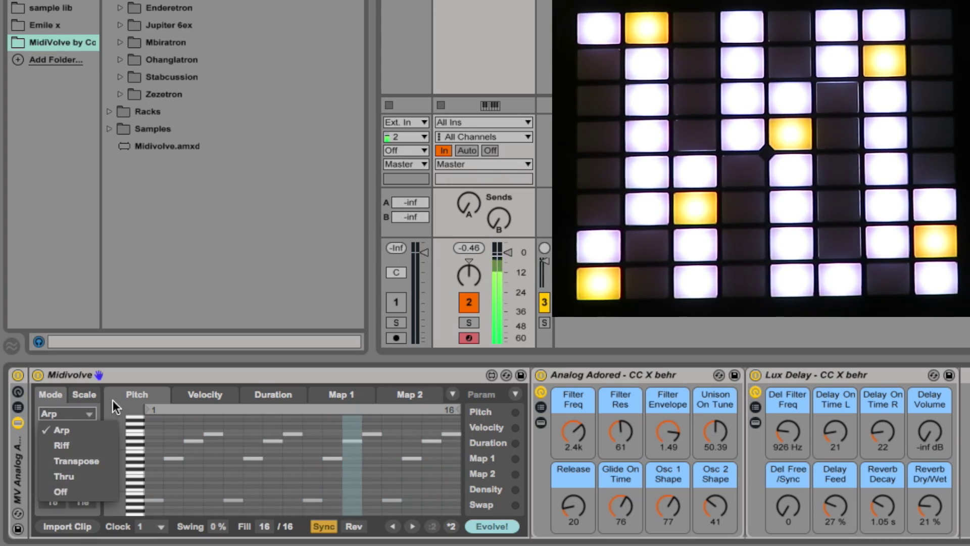
click(125, 377)
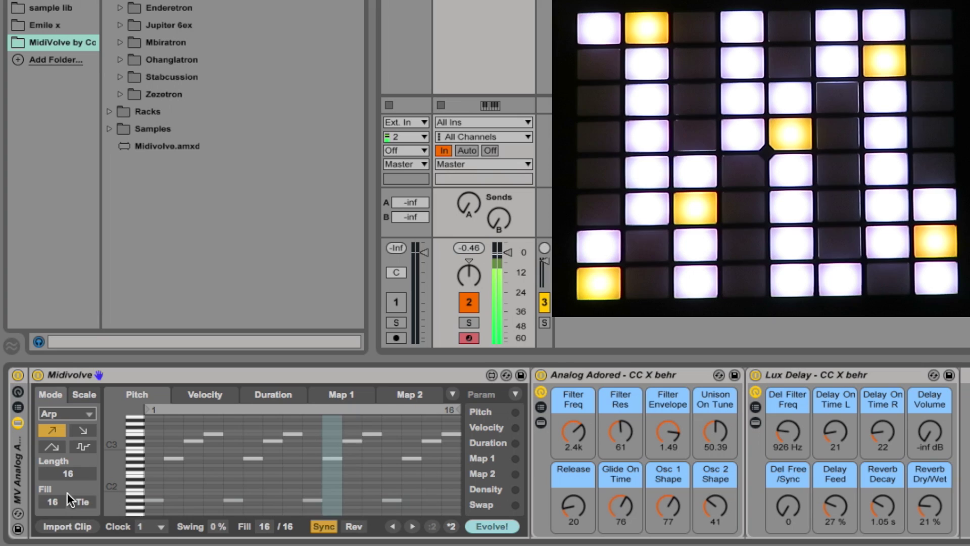
click(69, 477)
drag(69, 483, 68, 454)
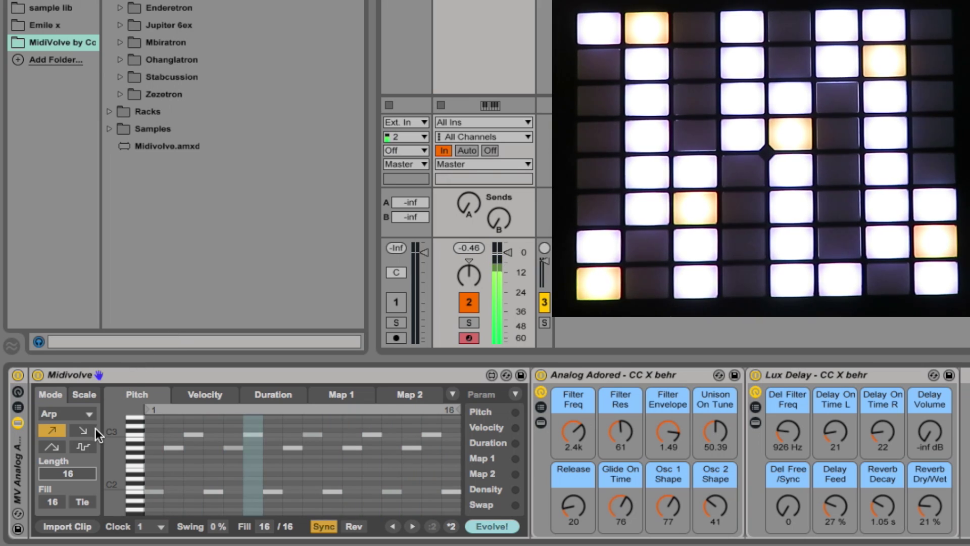
click(52, 447)
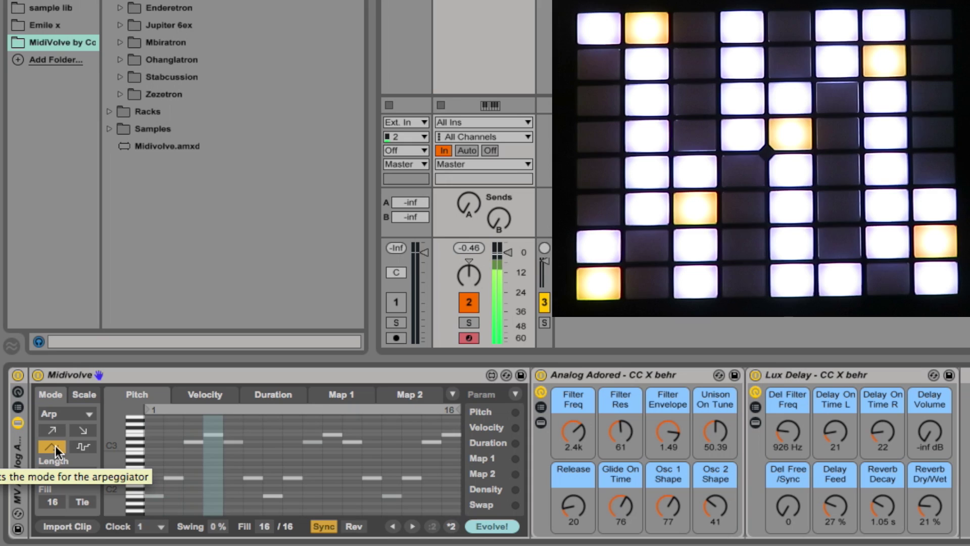
click(80, 447)
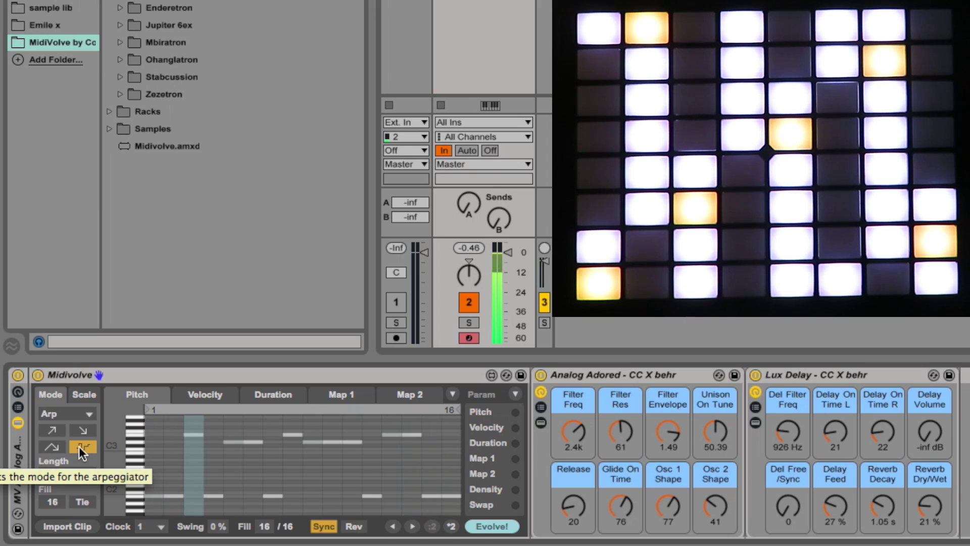
Return the arpeggio to ascending, lower Fill to 6, and toggle Tie on then off
click(52, 430)
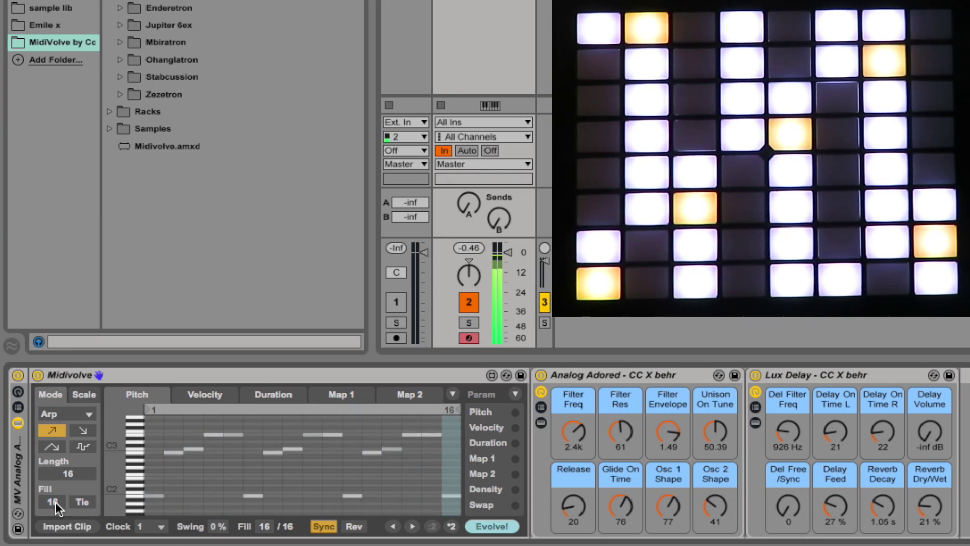
drag(56, 504, 57, 508)
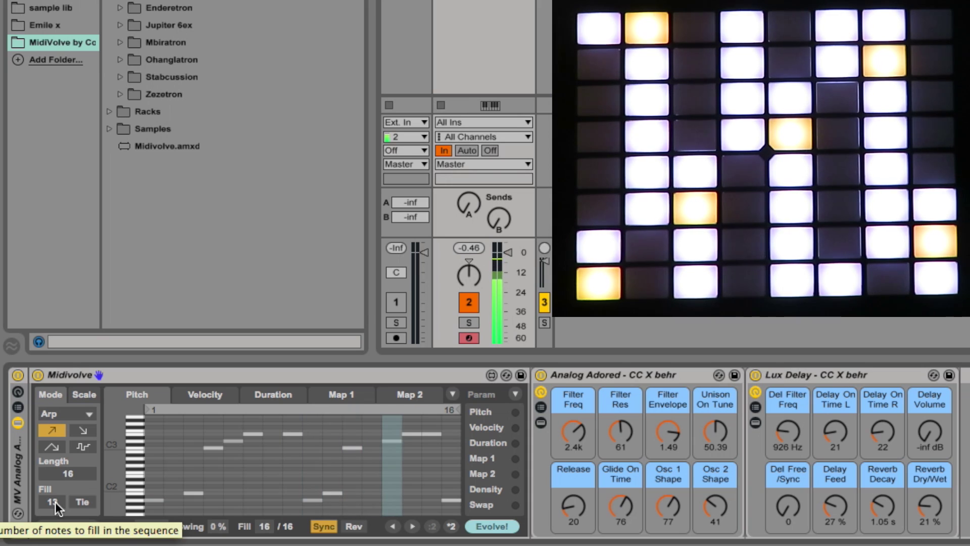
click(84, 502)
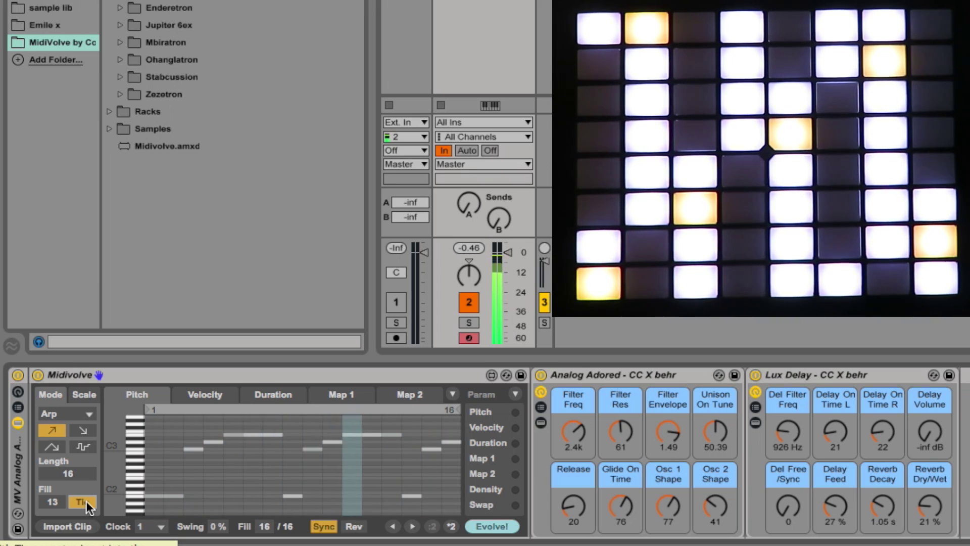
drag(57, 499, 57, 525)
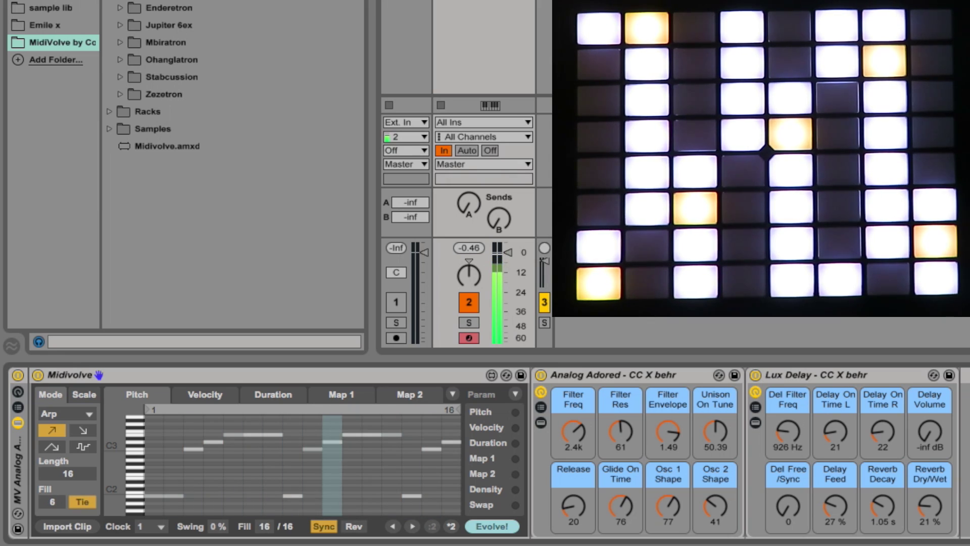
click(84, 503)
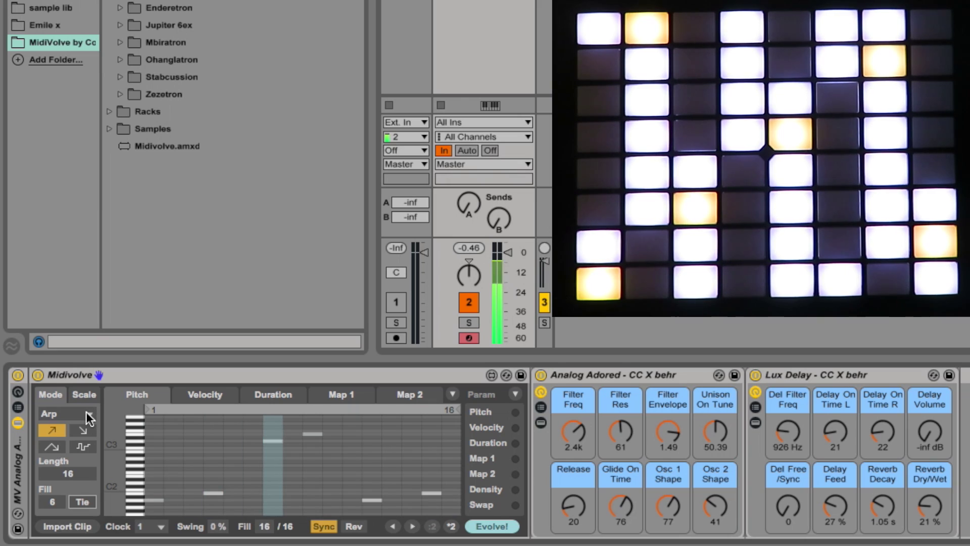
Change Midivolve's scale quantization mode from Aeolian to E Mixolydian
click(87, 396)
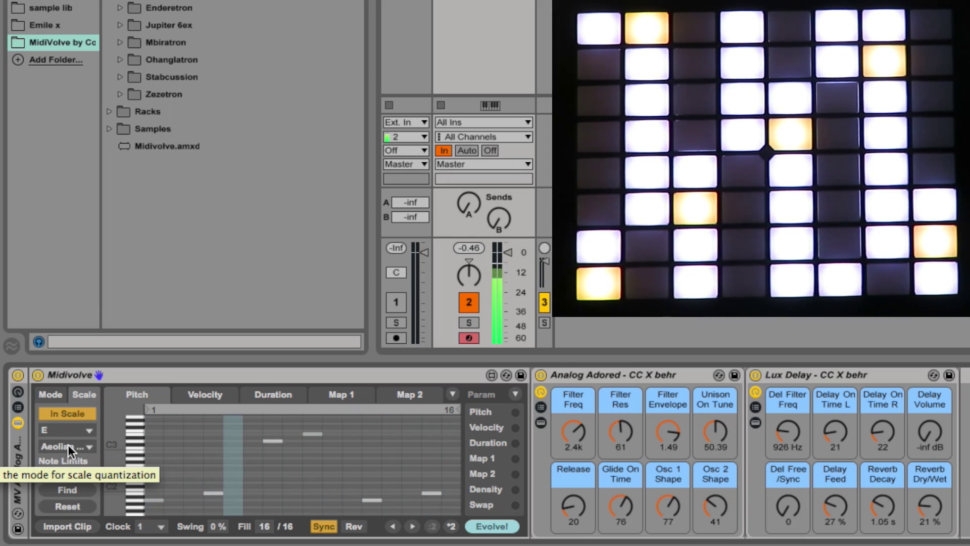
click(85, 446)
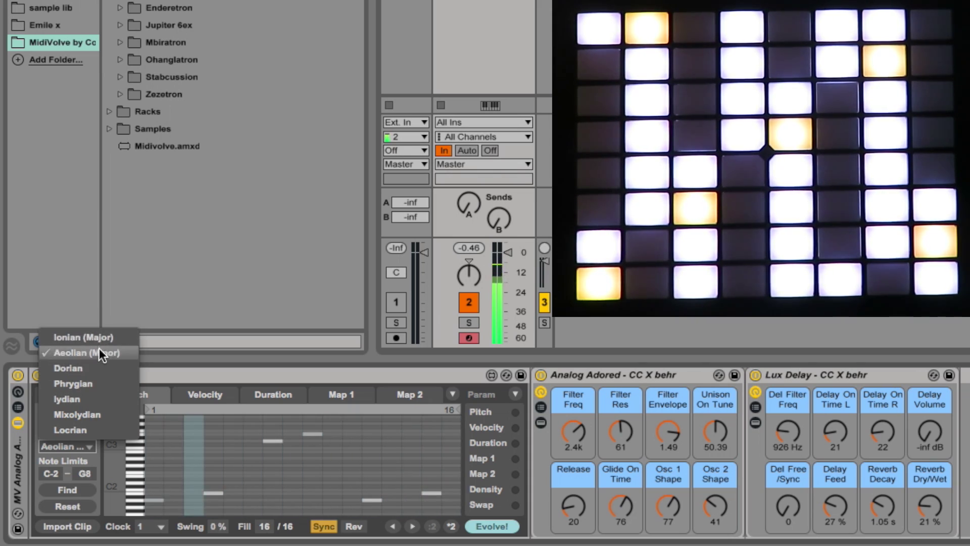
click(90, 410)
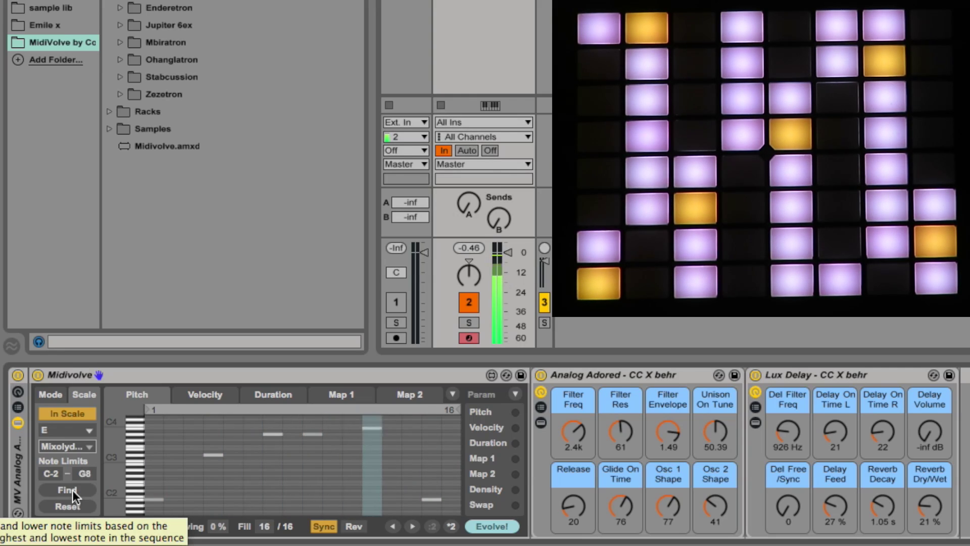
click(72, 490)
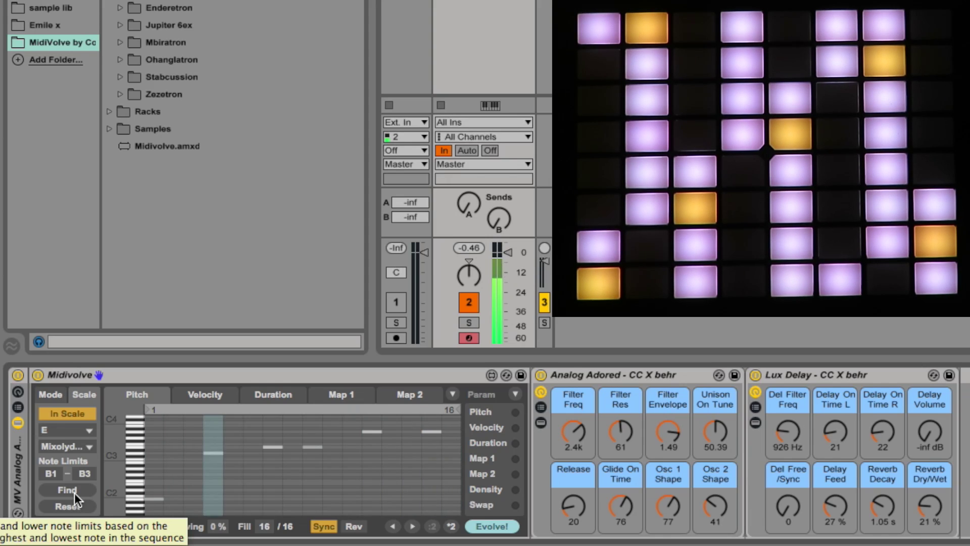
click(71, 505)
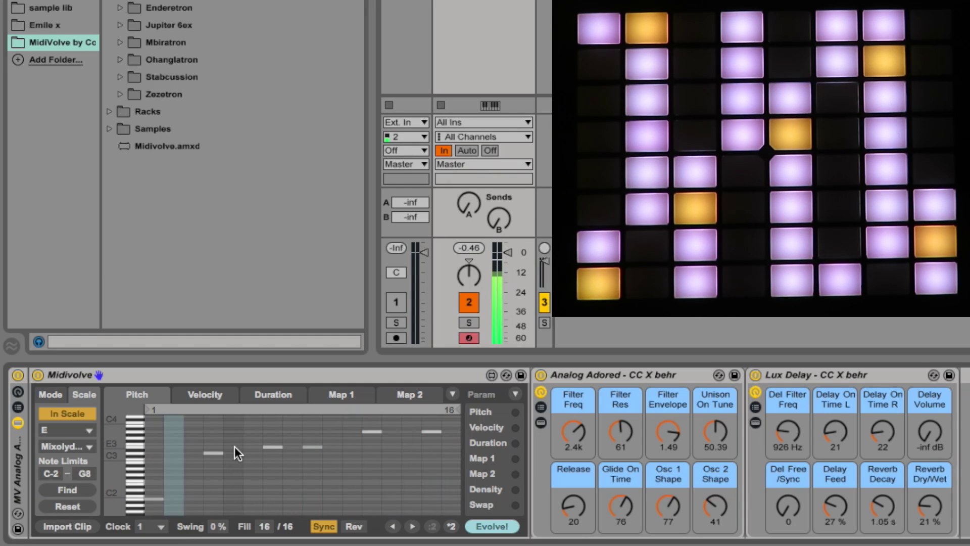
Switch Midivolve to Riff mode and view the Map 1, then Map 2 step values
click(54, 395)
click(68, 413)
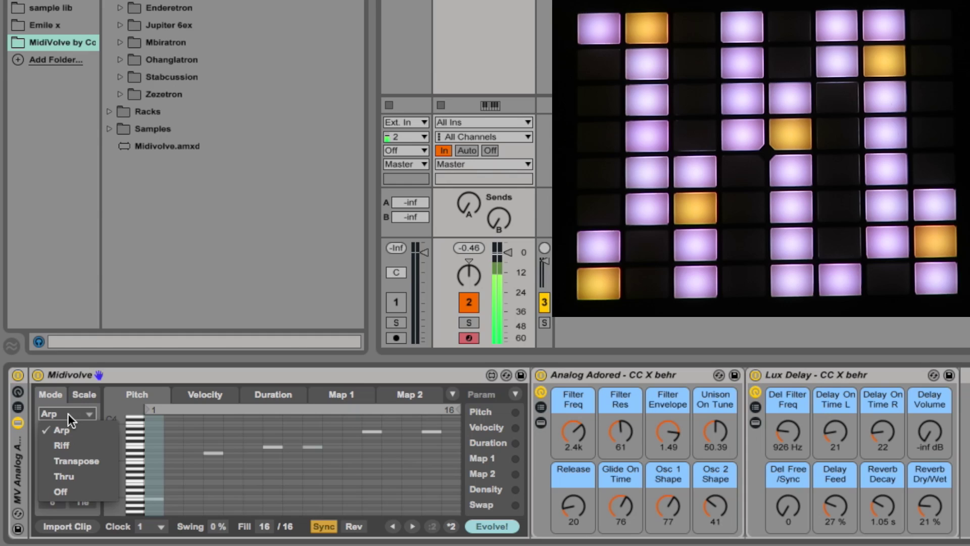
click(76, 445)
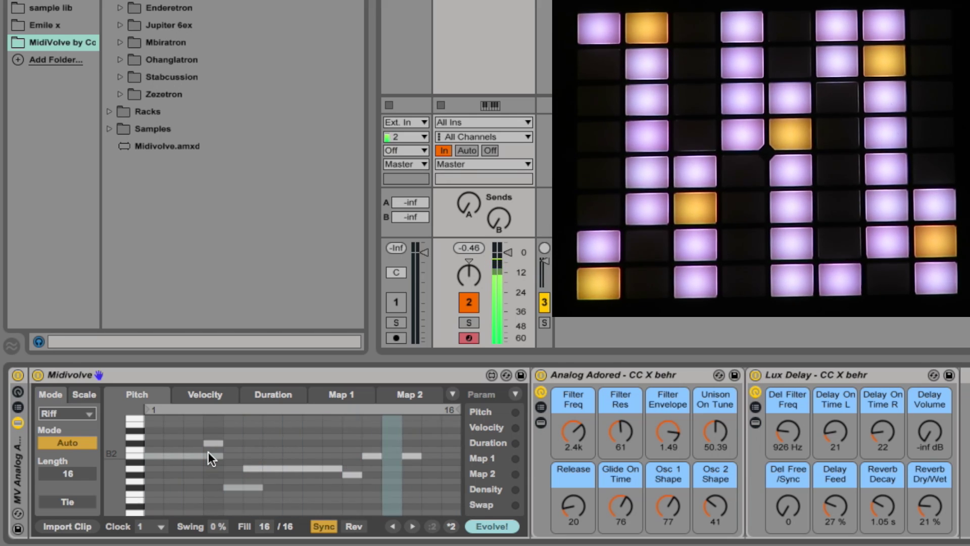
click(340, 398)
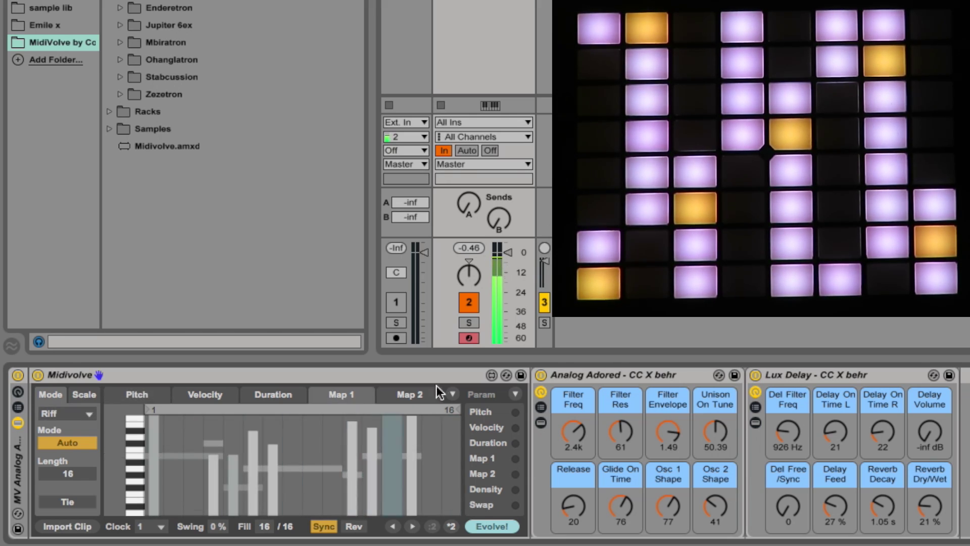
click(415, 398)
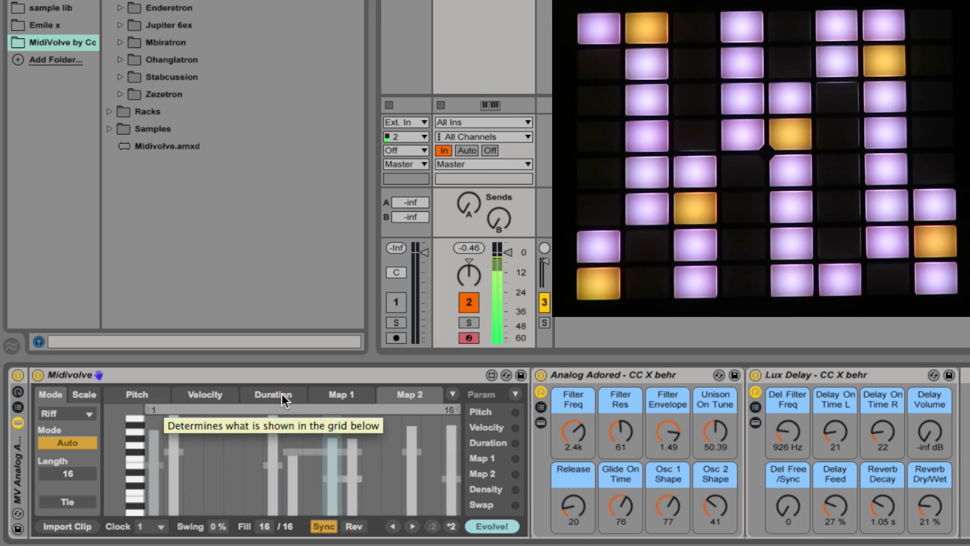
Raise step 6's velocity to about 112 and lengthen step 2's note duration
click(218, 391)
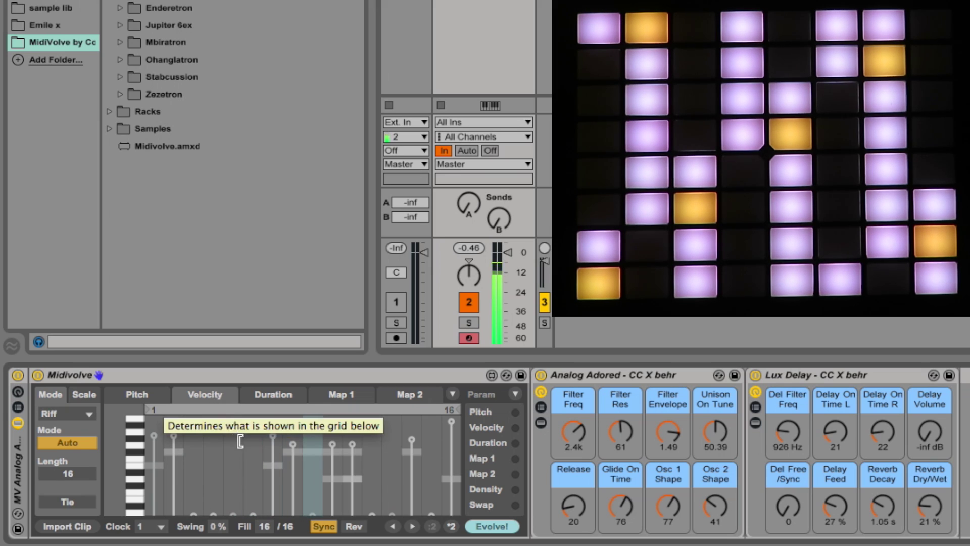
drag(291, 445, 291, 425)
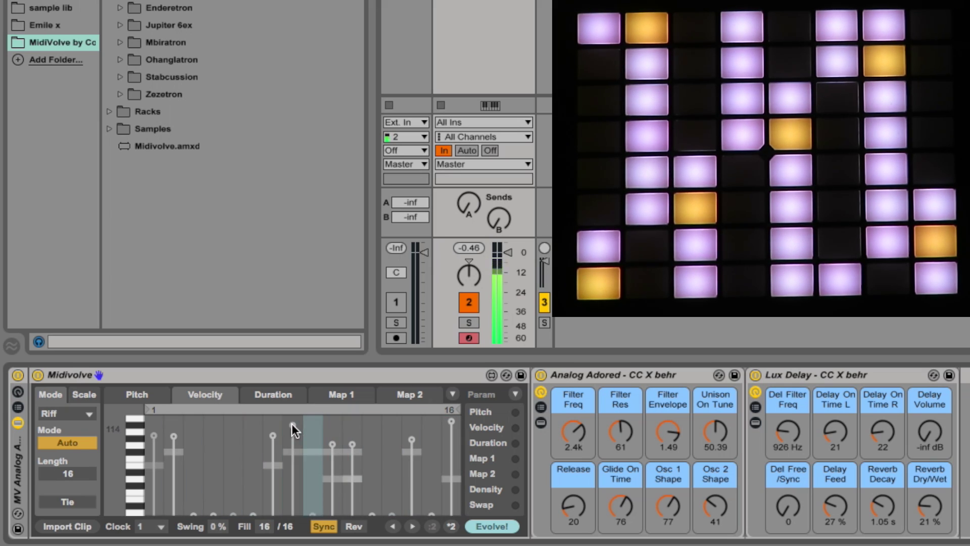
click(265, 393)
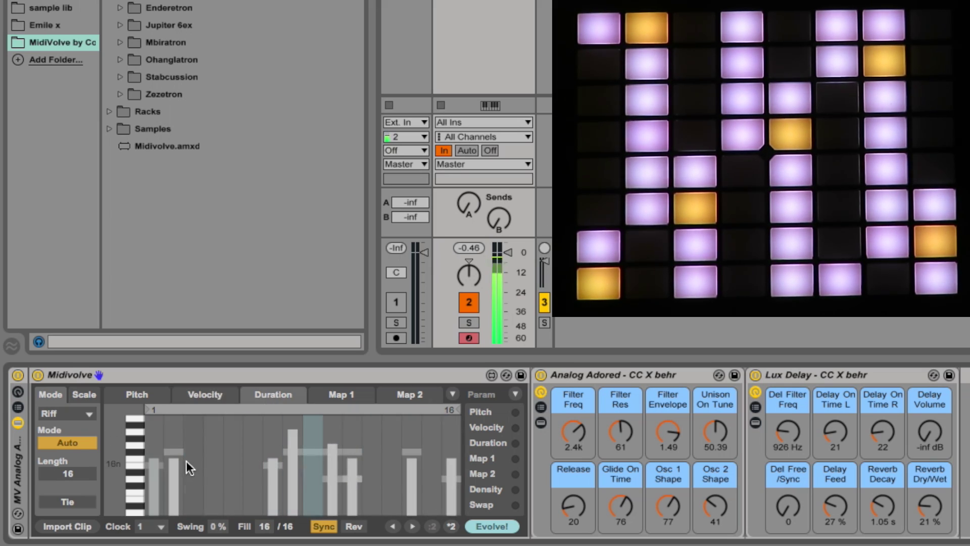
drag(173, 447, 174, 421)
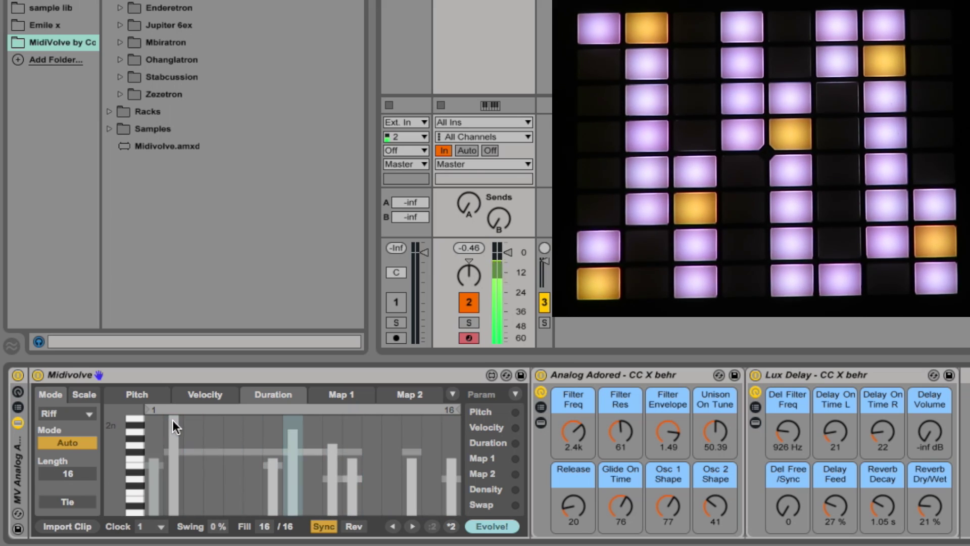
click(144, 395)
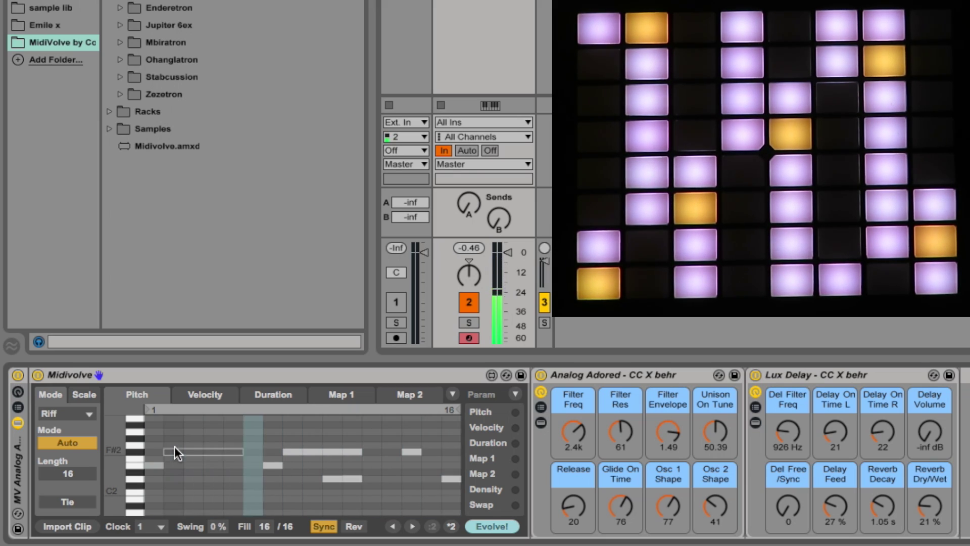
Move the step-2 riff note up to G#2 and toggle riff generation to User and back to Auto
drag(175, 453, 175, 438)
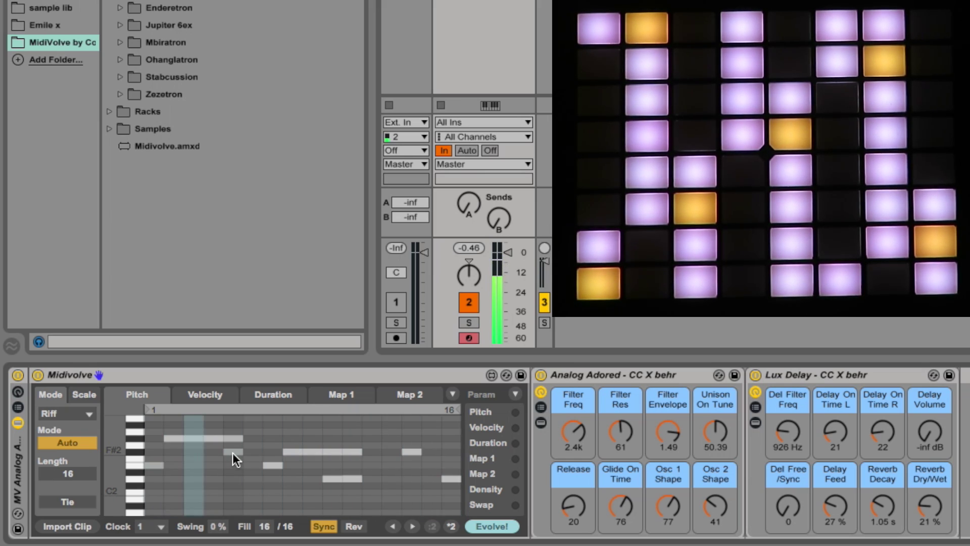
click(79, 445)
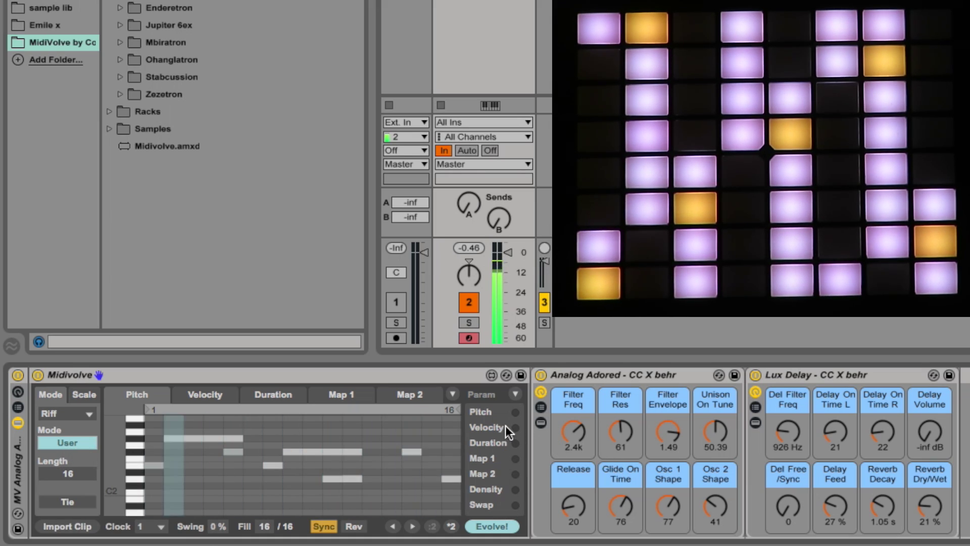
click(76, 442)
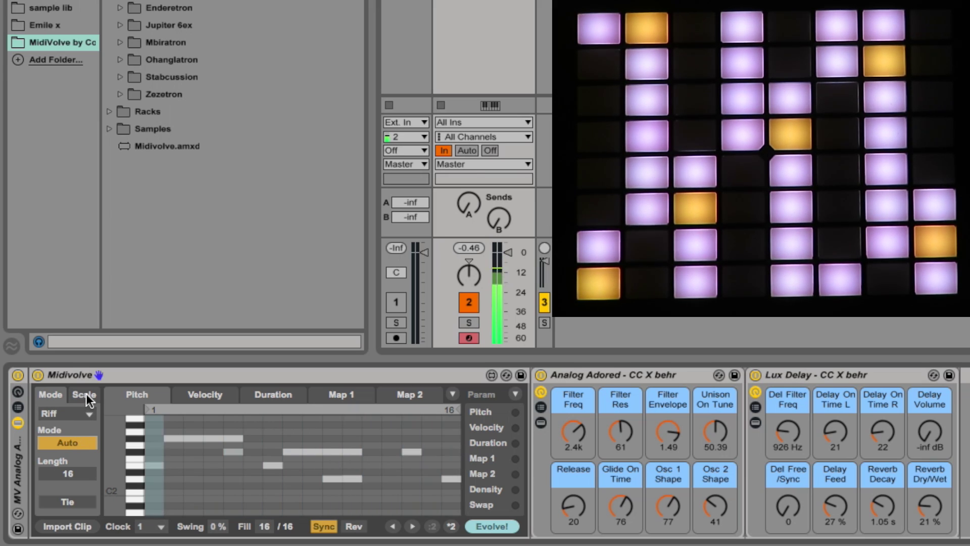
click(74, 413)
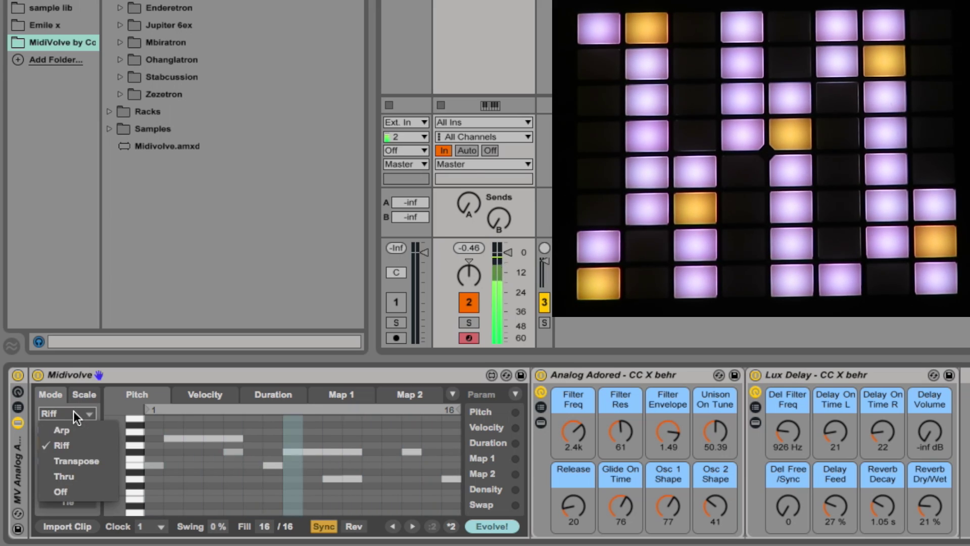
Set Midivolve to Transpose mode so the controller pads transpose the riff
click(79, 460)
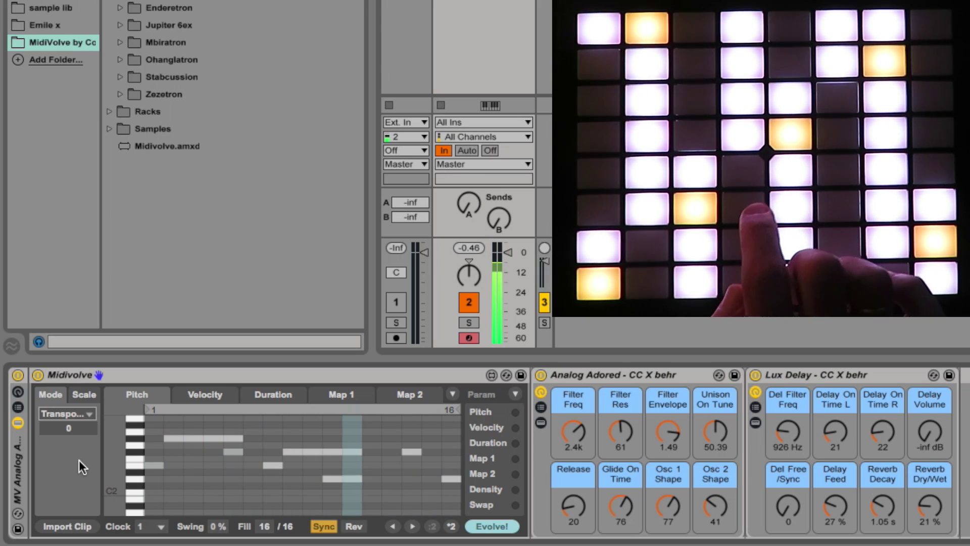
click(74, 416)
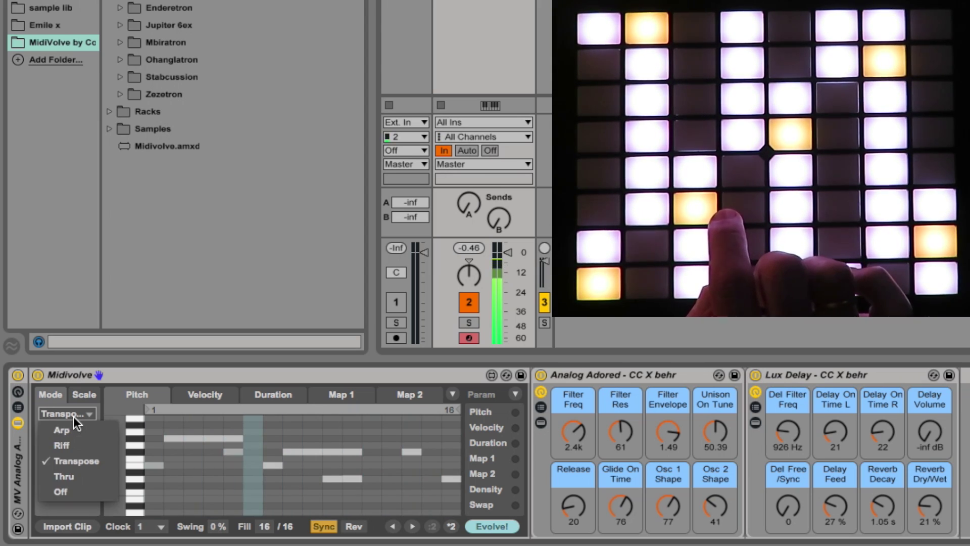
Run Midivolve briefly in Thru, then Off, and finish in Arp mode
click(92, 476)
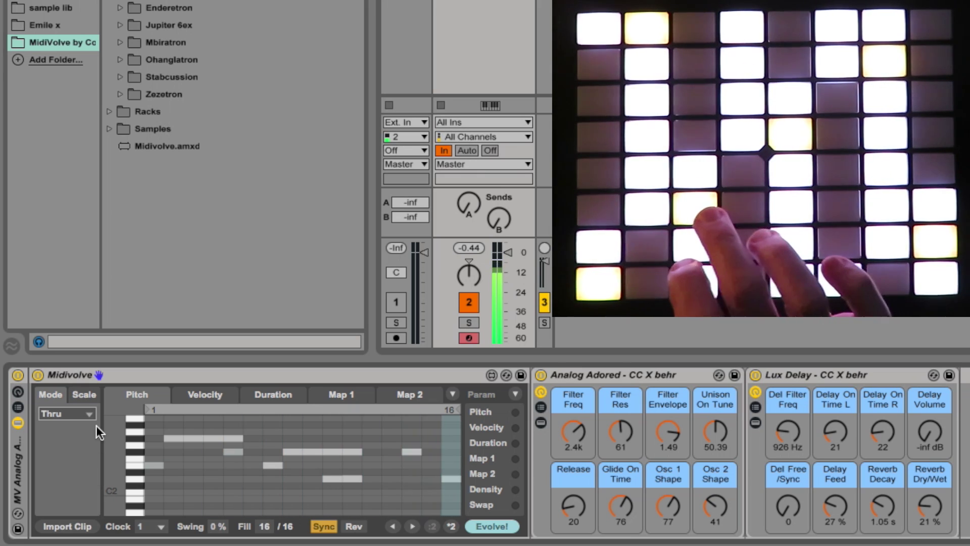
click(88, 415)
click(75, 491)
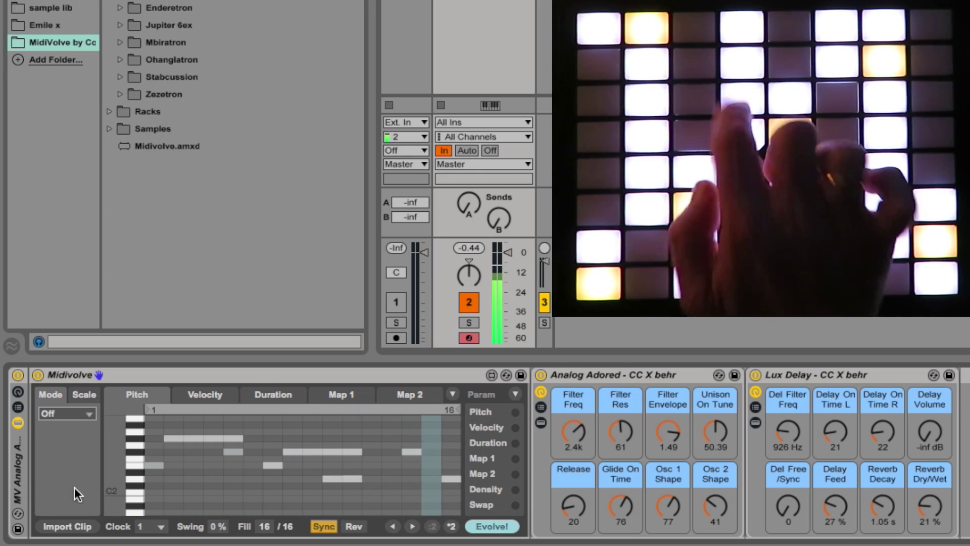
click(58, 417)
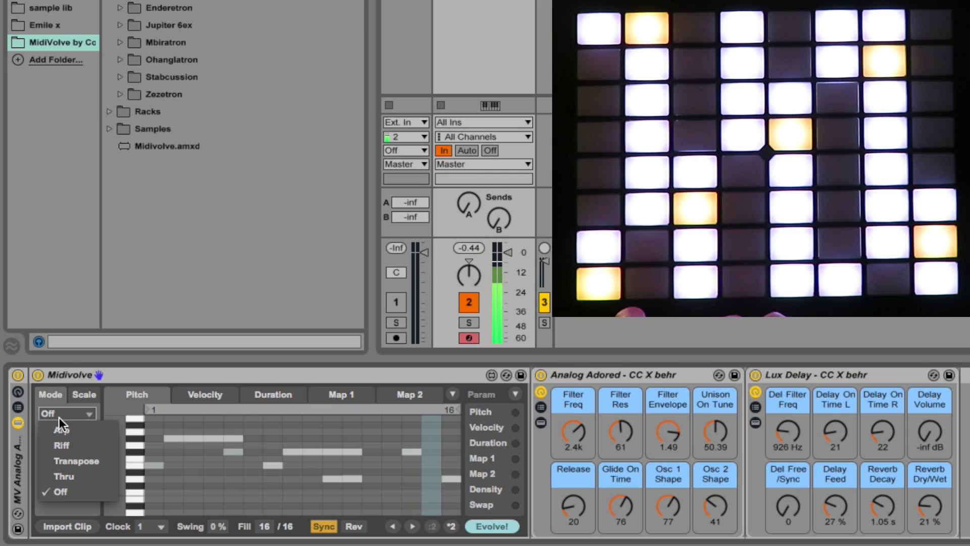
click(73, 428)
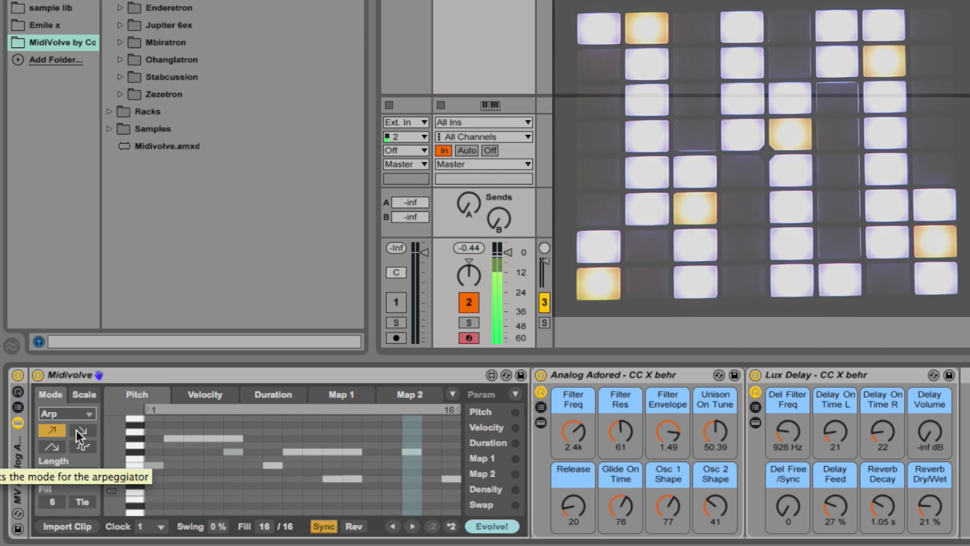